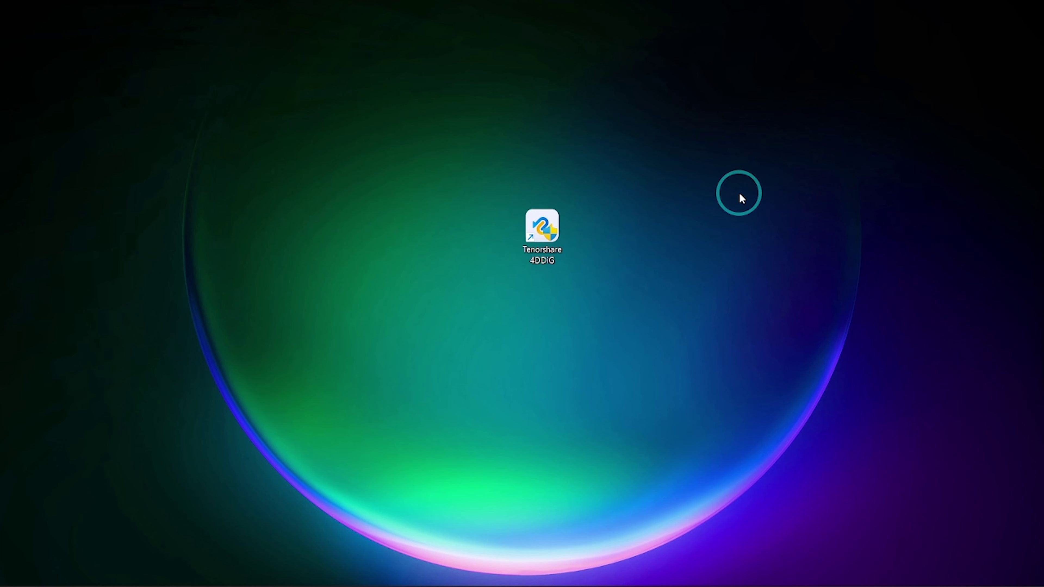
Step: Launch Tenorshare 4DDiG from the desktop and locate the USB Drive (K:) among the external drives
double_click(547, 232)
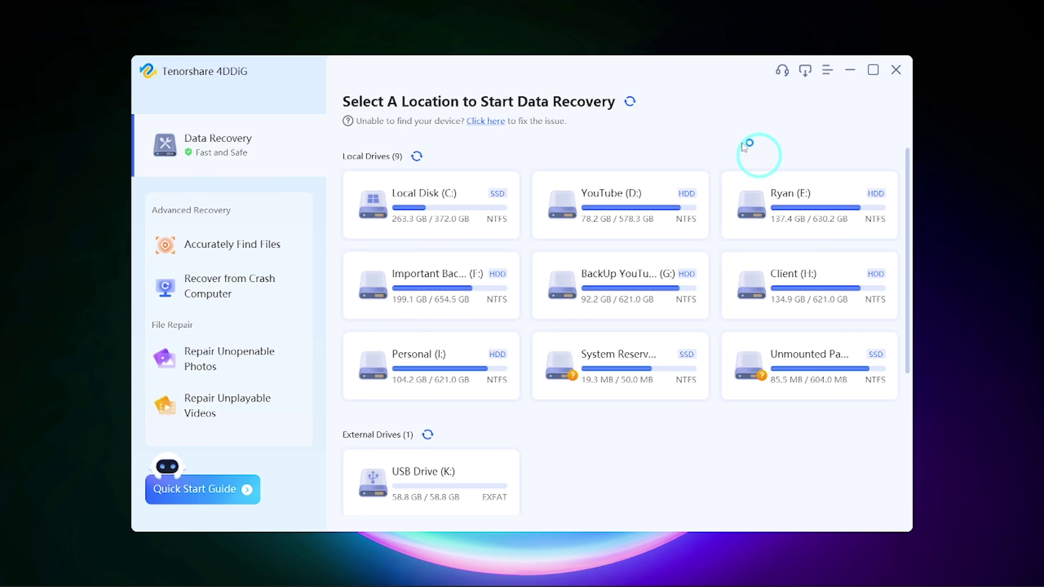
mouse_move(571, 218)
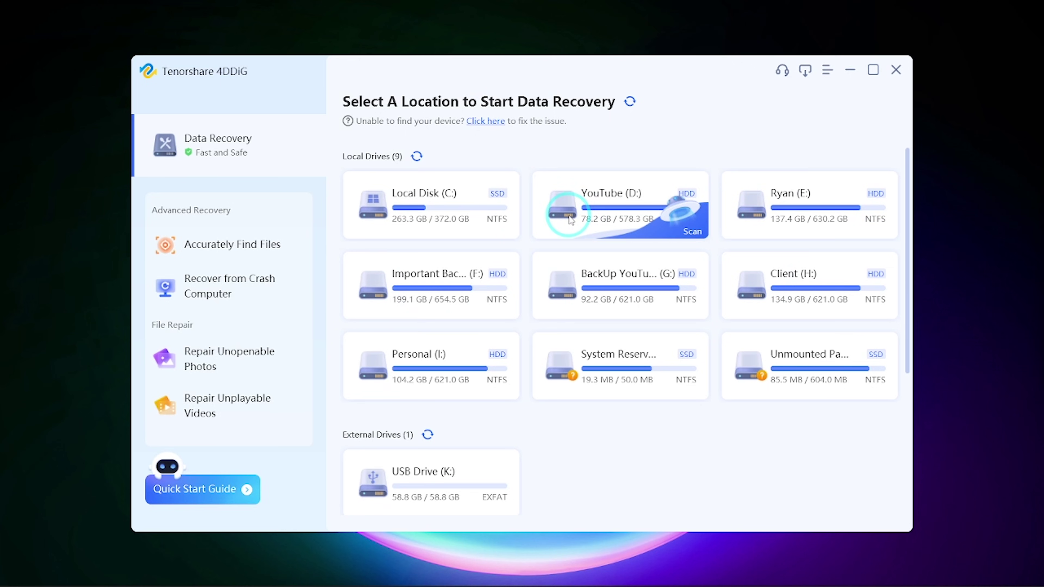
mouse_move(443, 472)
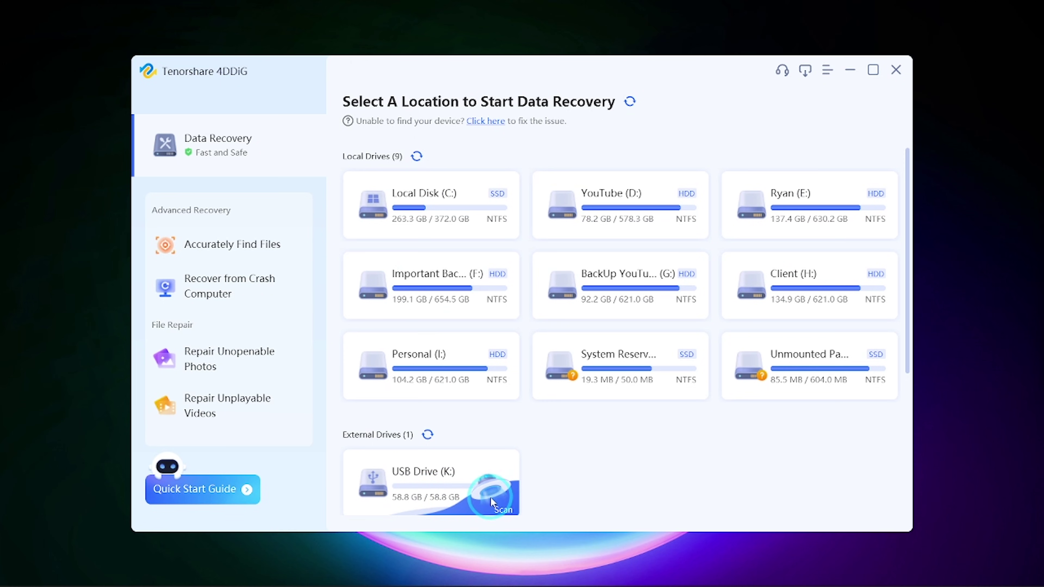
left_click(481, 497)
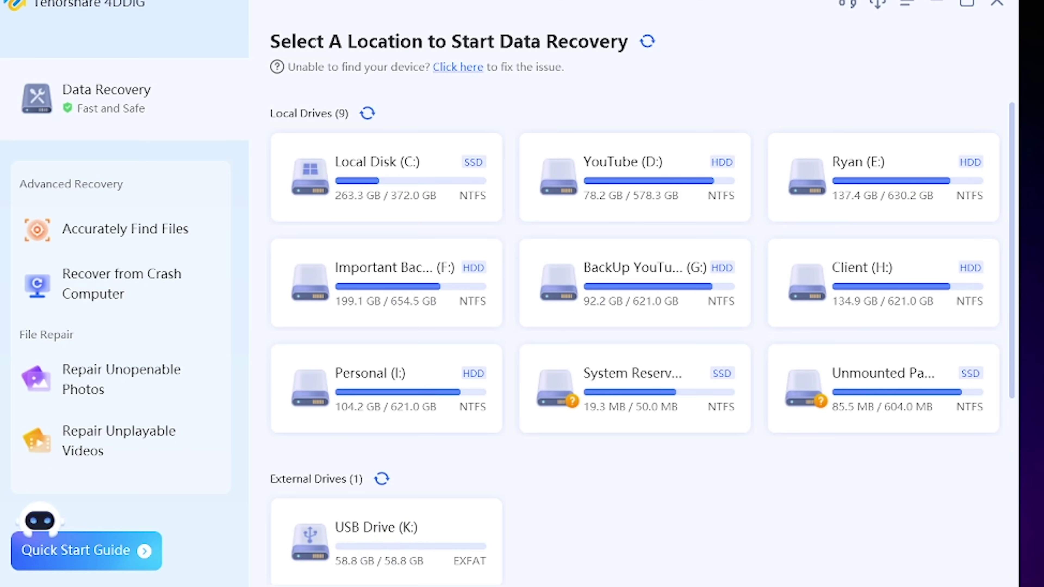
Step: Inspect the AVF_INFO and PRIVATE folders on USB Drive (K:) in File Explorer, and close its window
key("alt+Tab")
left_click_drag(185, 96, 414, 52)
left_click(123, 312)
scroll(163, 338, "down", 7)
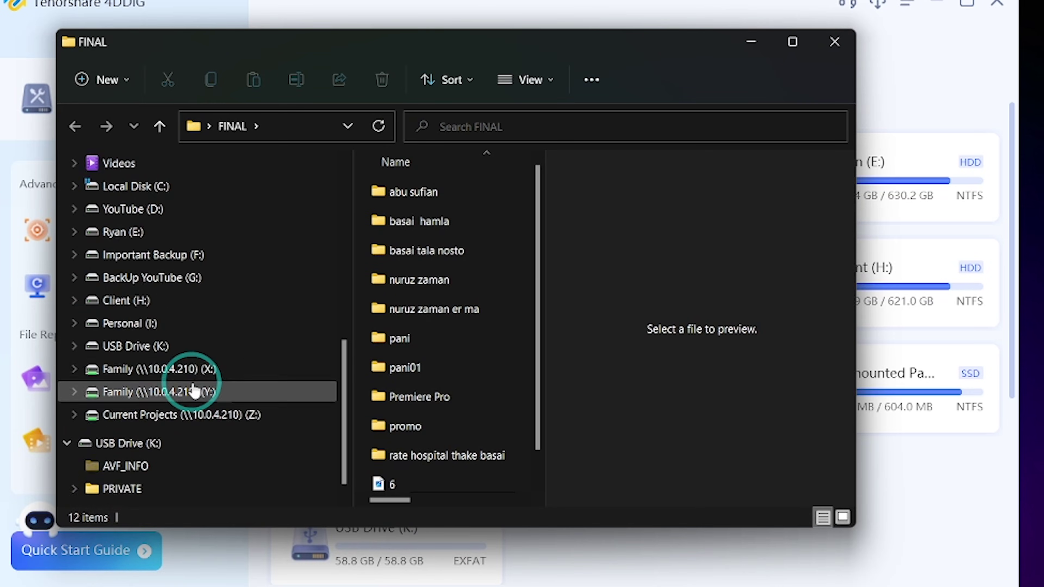
left_click(184, 323)
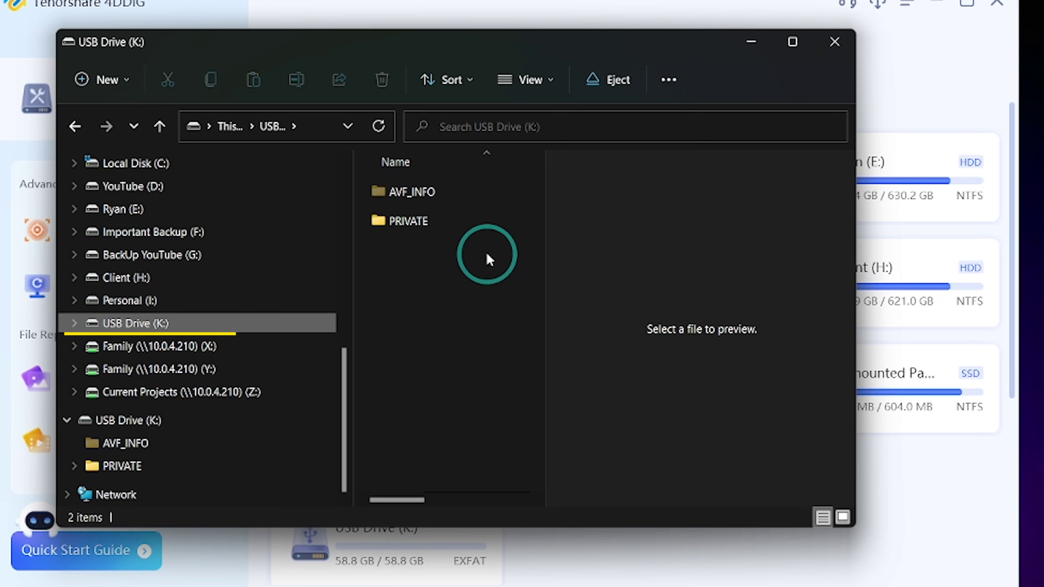
left_click(458, 225)
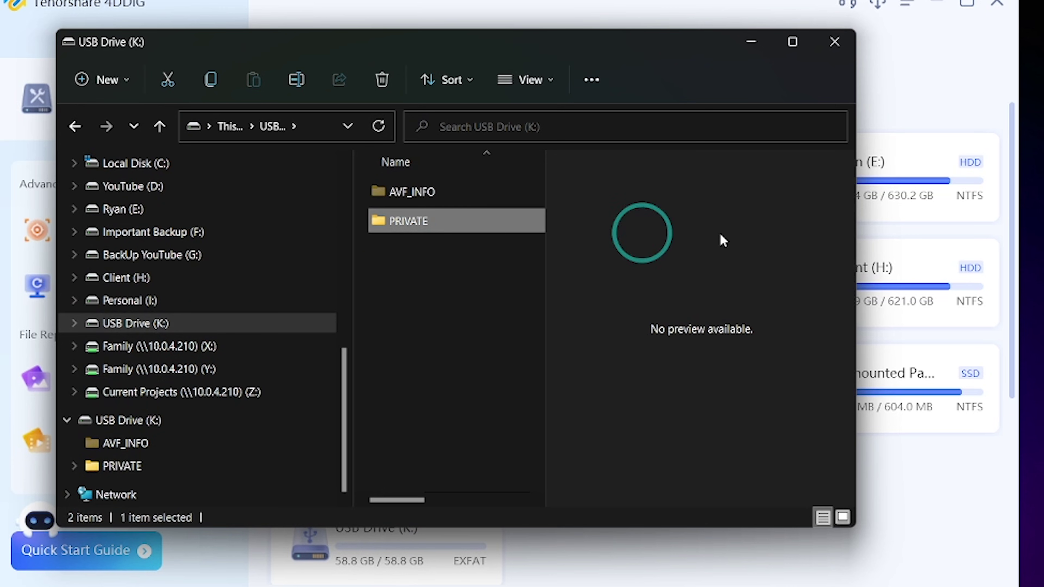
left_click(456, 196)
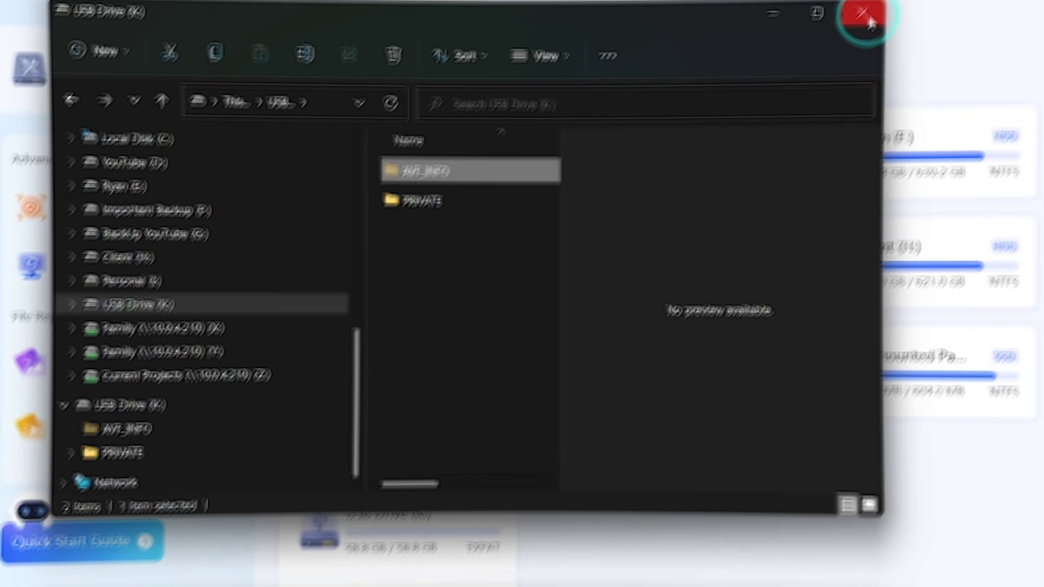
left_click(834, 42)
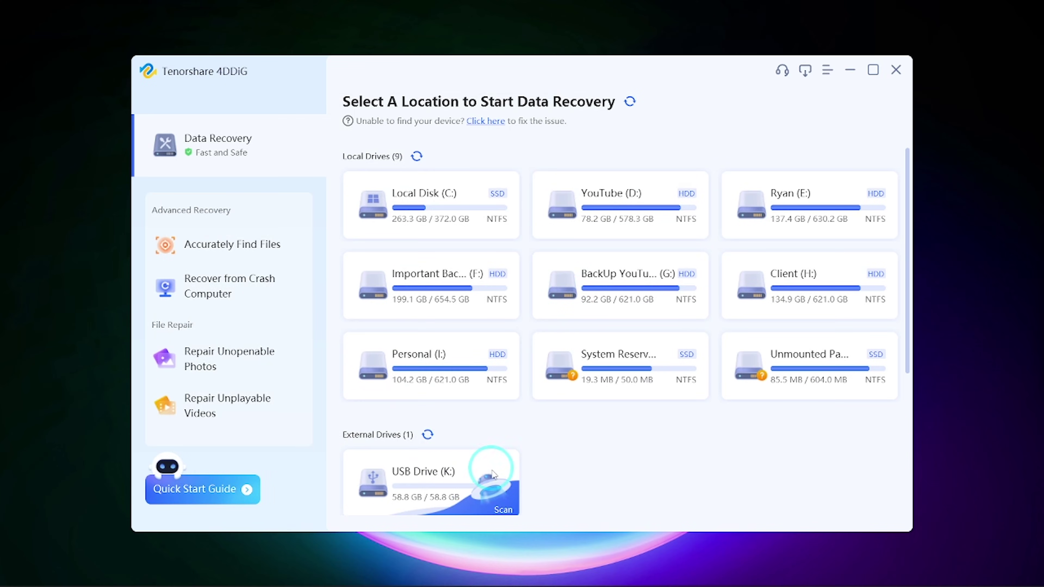
Step: View the Recover from Crash Computer, Repair Unopenable Photos and Repair Unplayable Videos pages, returning to the home page after each
mouse_move(349, 214)
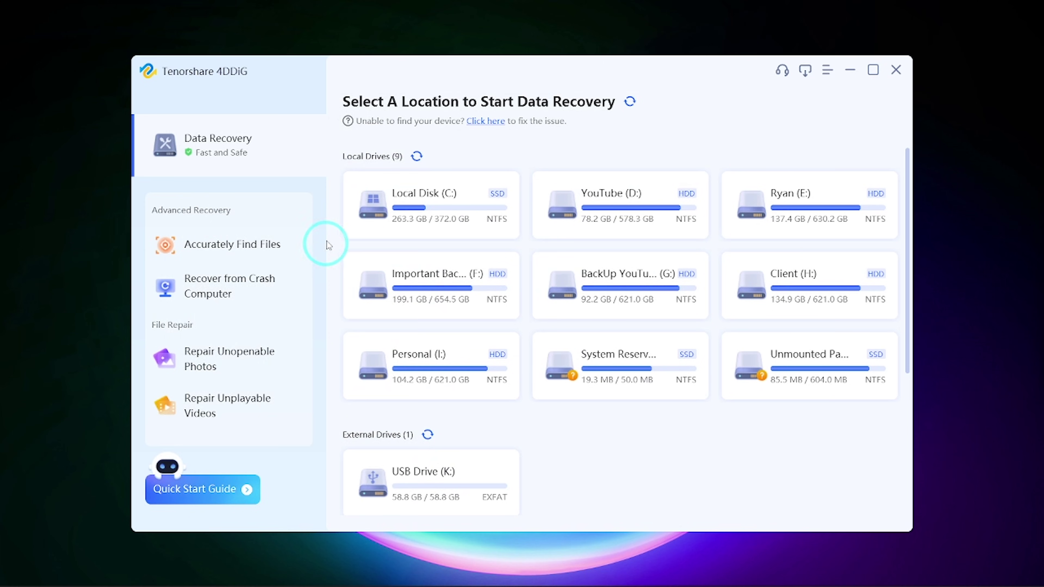
mouse_move(610, 266)
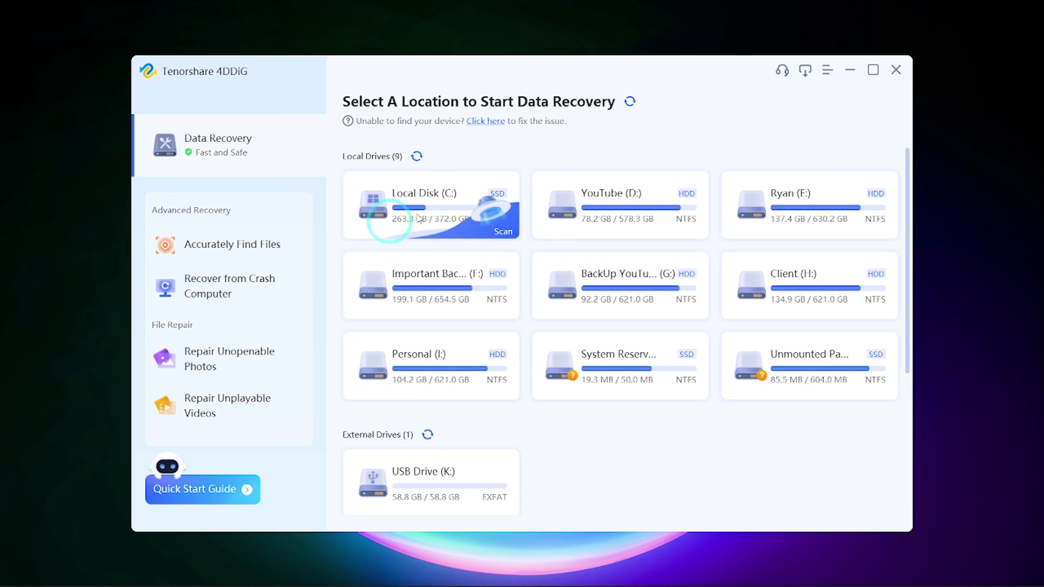
mouse_move(570, 377)
mouse_move(472, 365)
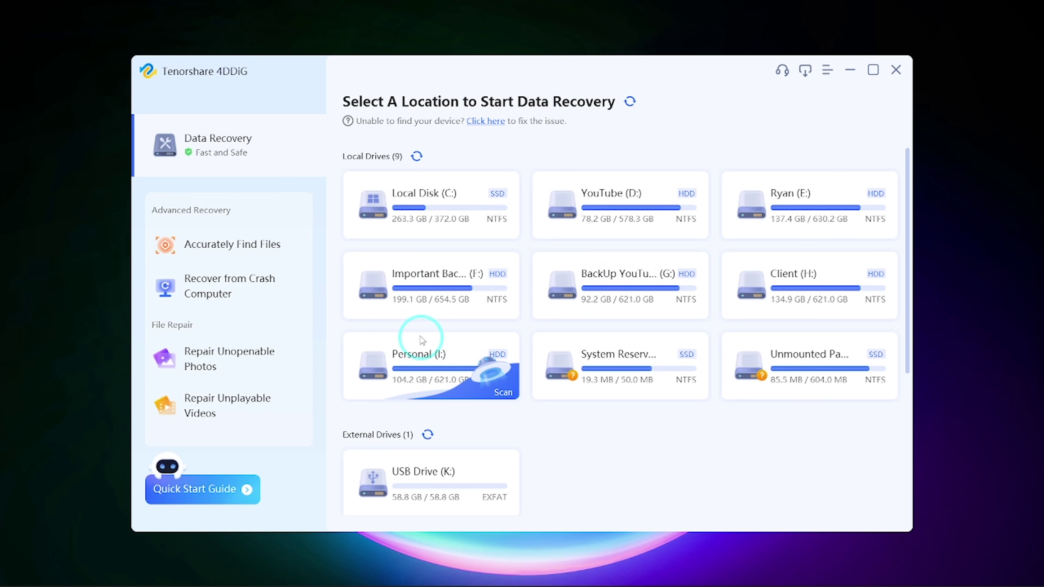
left_click(249, 253)
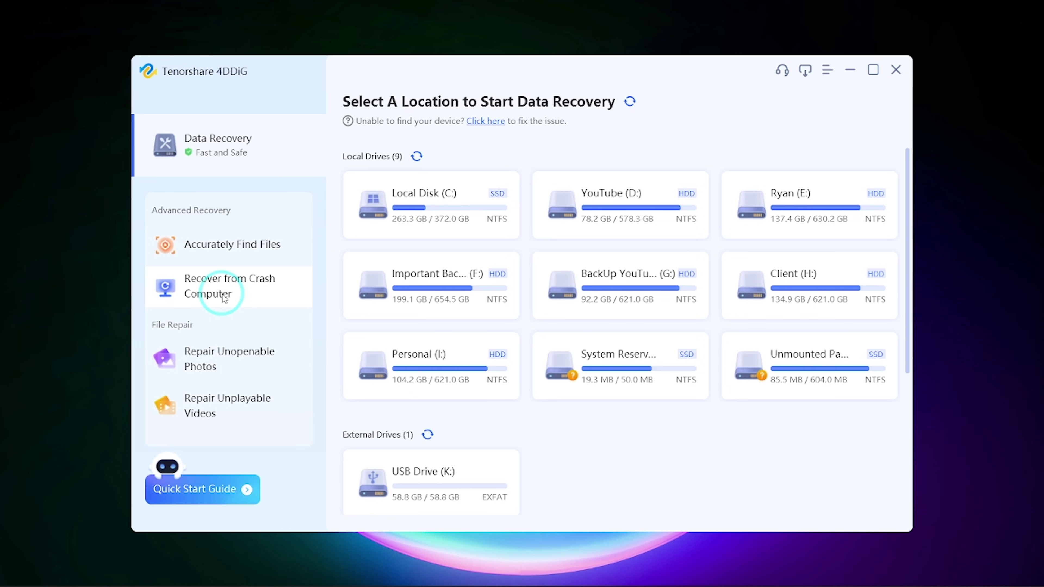
left_click(223, 297)
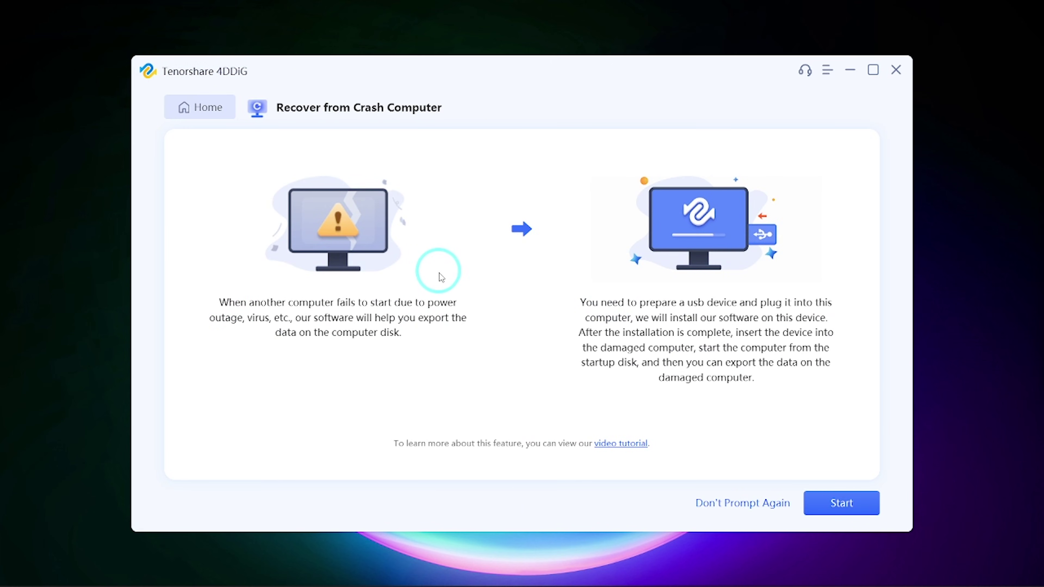
left_click(194, 106)
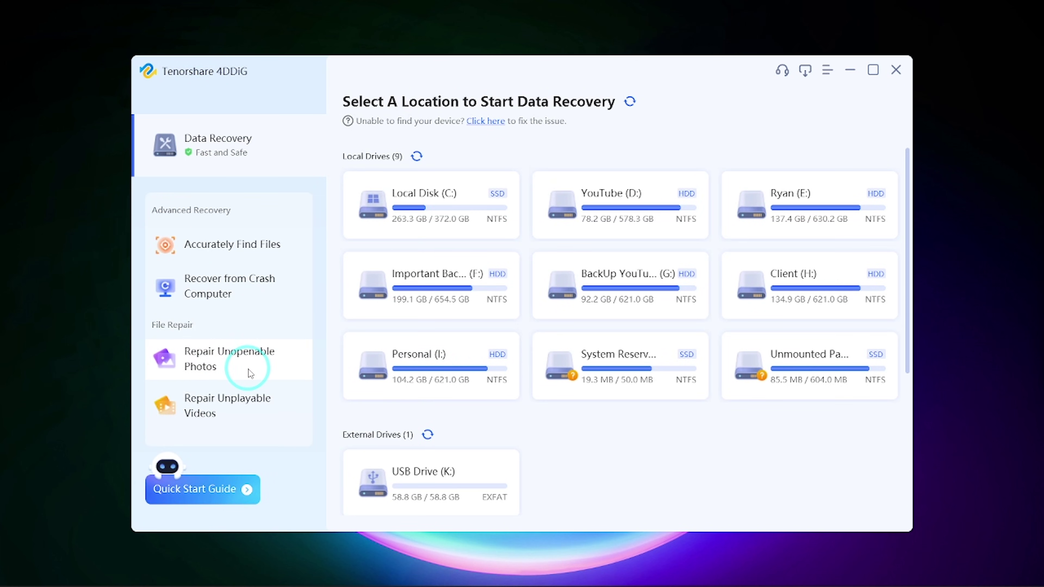
left_click(207, 367)
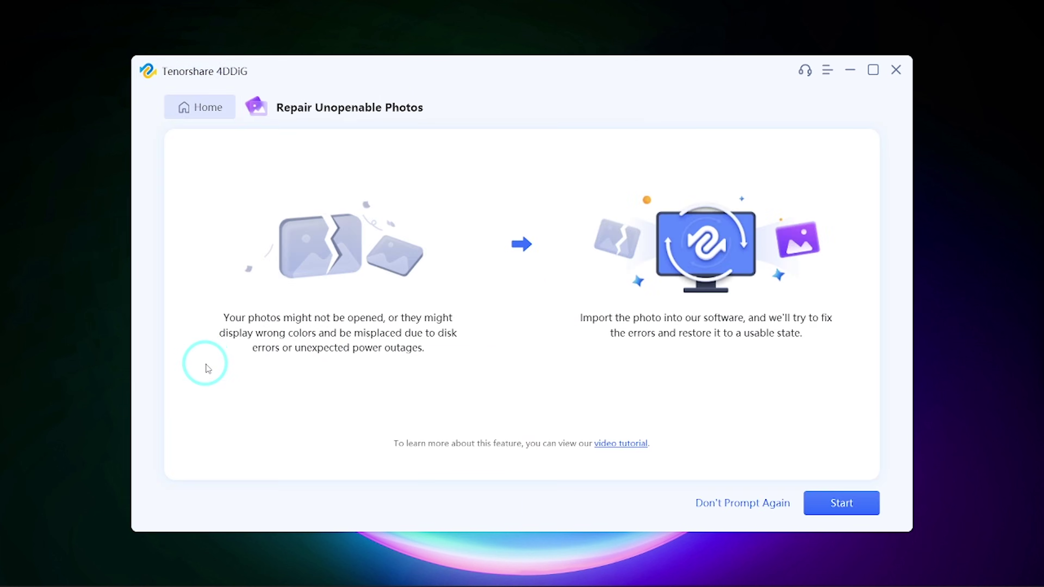
left_click(203, 107)
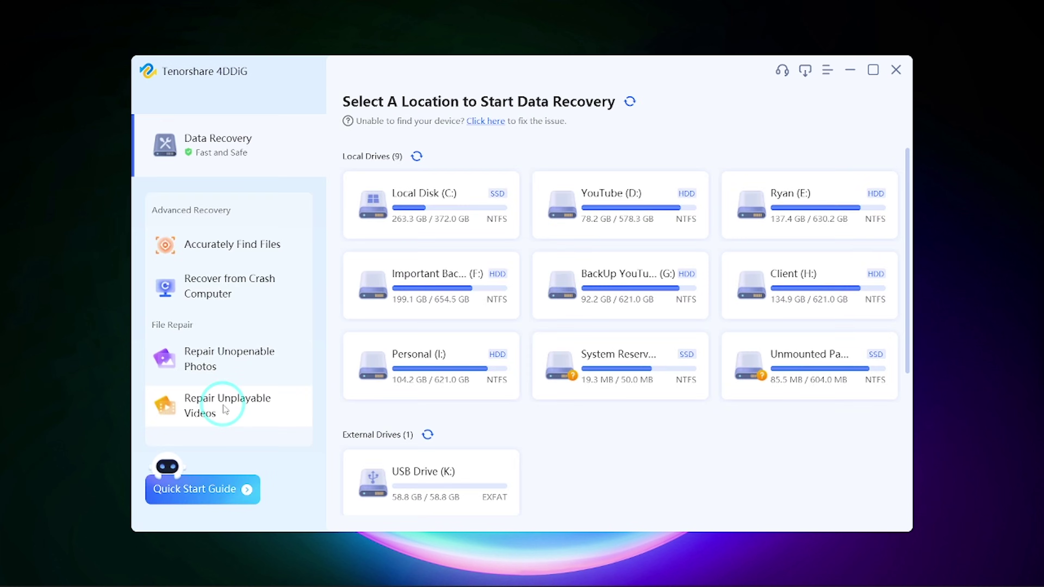
left_click(233, 403)
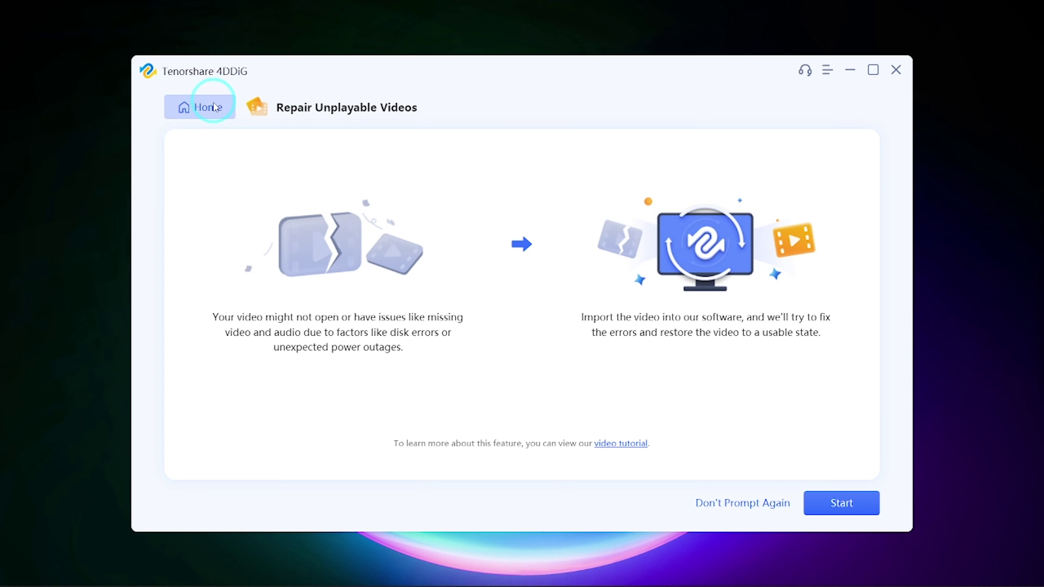
left_click(216, 120)
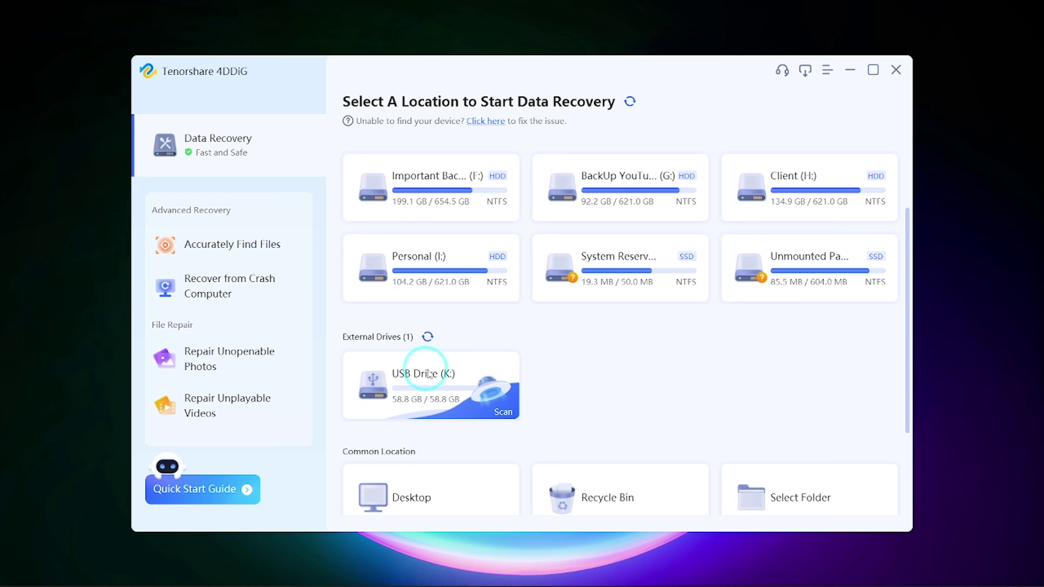
Step: Scan USB Drive (K:) for Photo and Video files only, excluding Audio, Others and Document
left_click(495, 409)
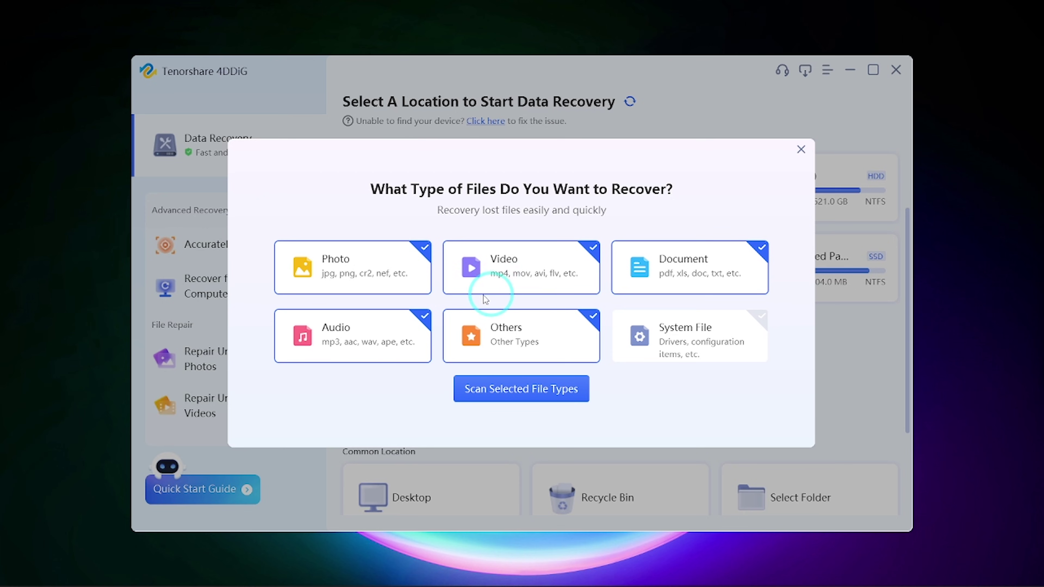
left_click(335, 339)
left_click(499, 338)
left_click(652, 284)
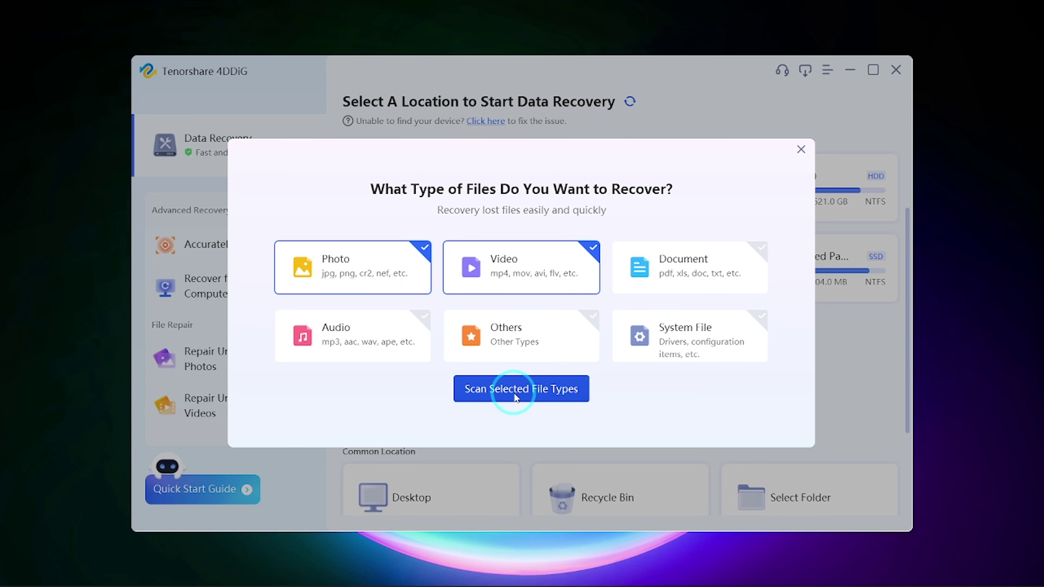
left_click(527, 389)
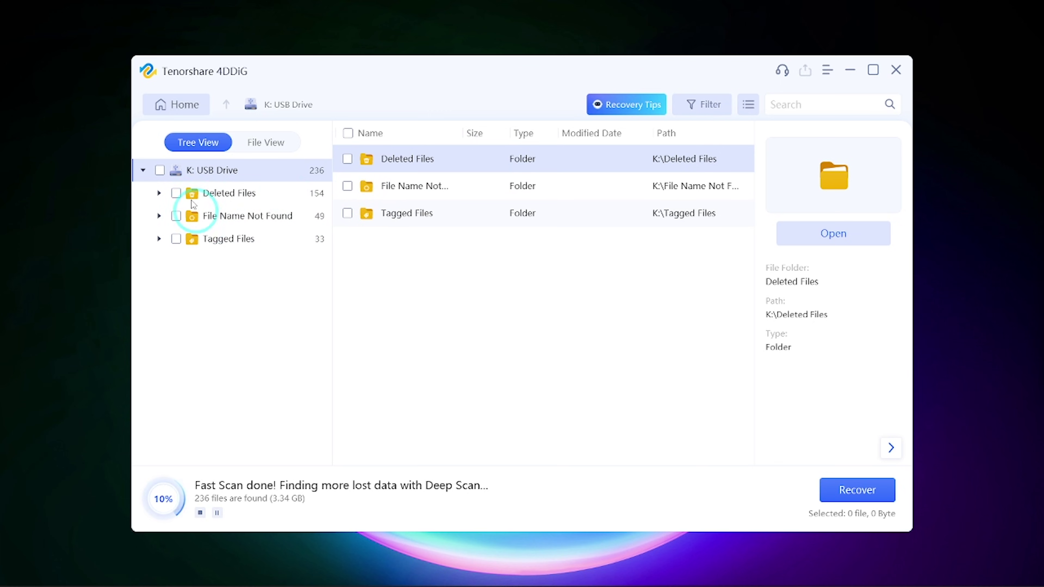
Step: Compare the scan results in File View and Tree View, ending in Tree View
left_click(263, 142)
left_click(191, 142)
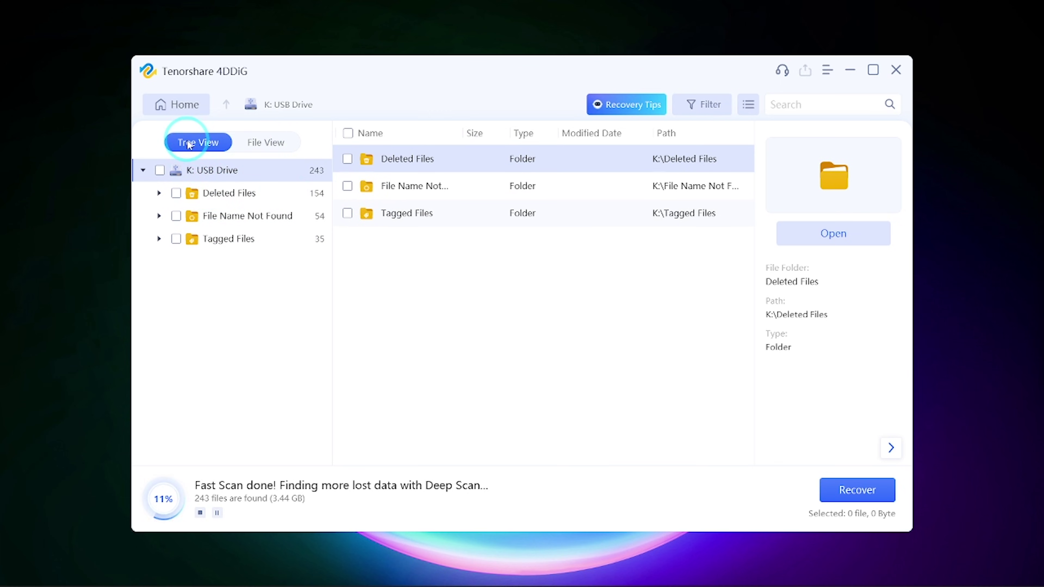
left_click(159, 193)
left_click(159, 193)
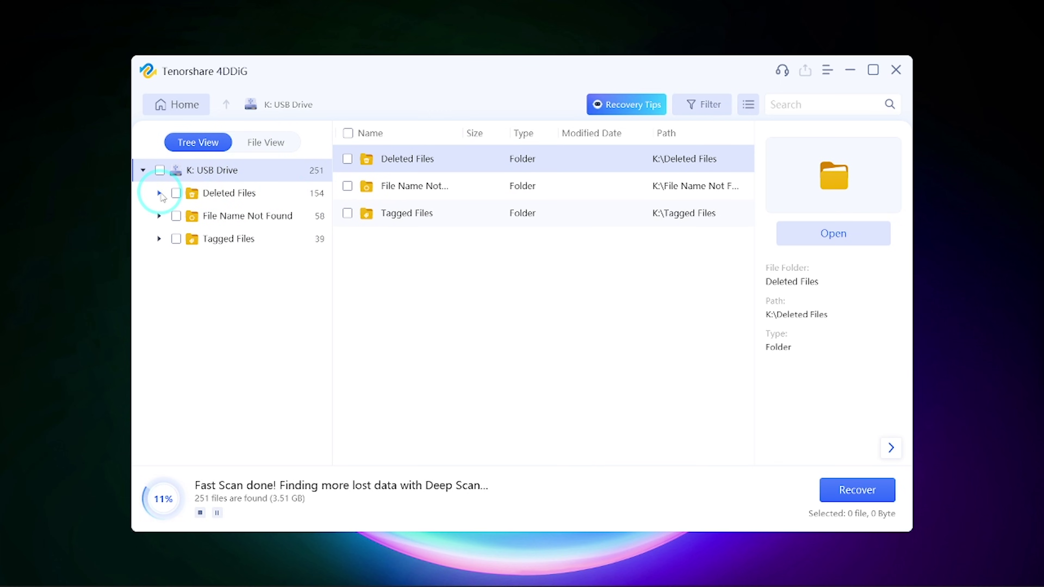
left_click(263, 143)
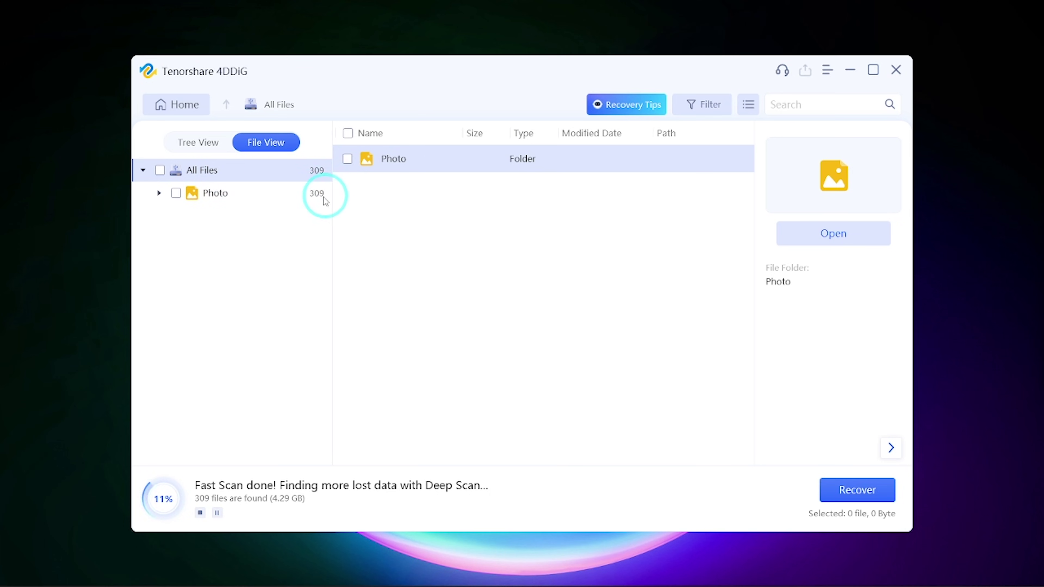
left_click(200, 144)
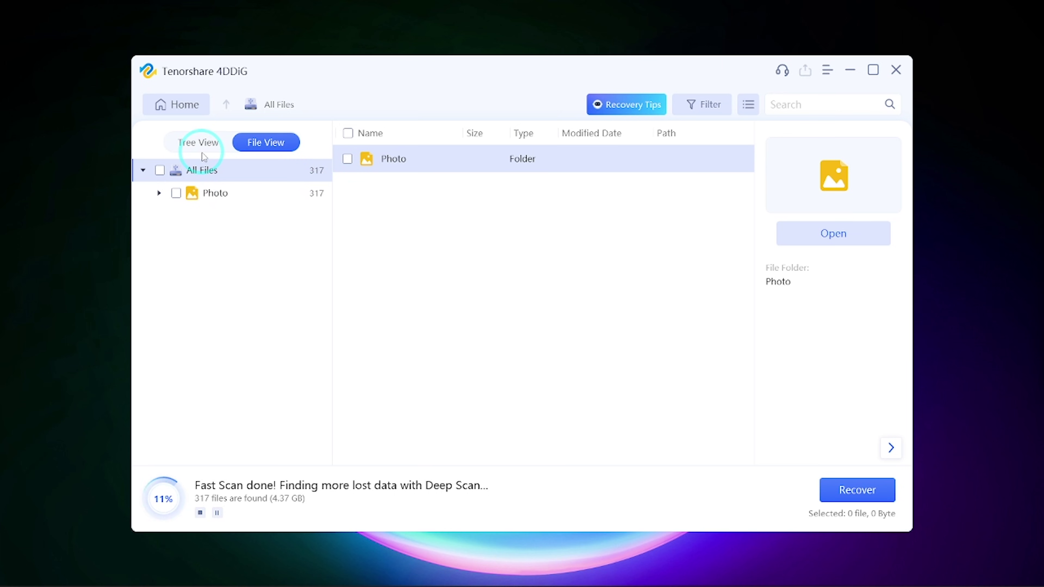
Step: Open the 100MSDCF folder under Deleted Files and check the thumbnails of DSC08231.JPG and DSC08169.JPG
left_click(159, 195)
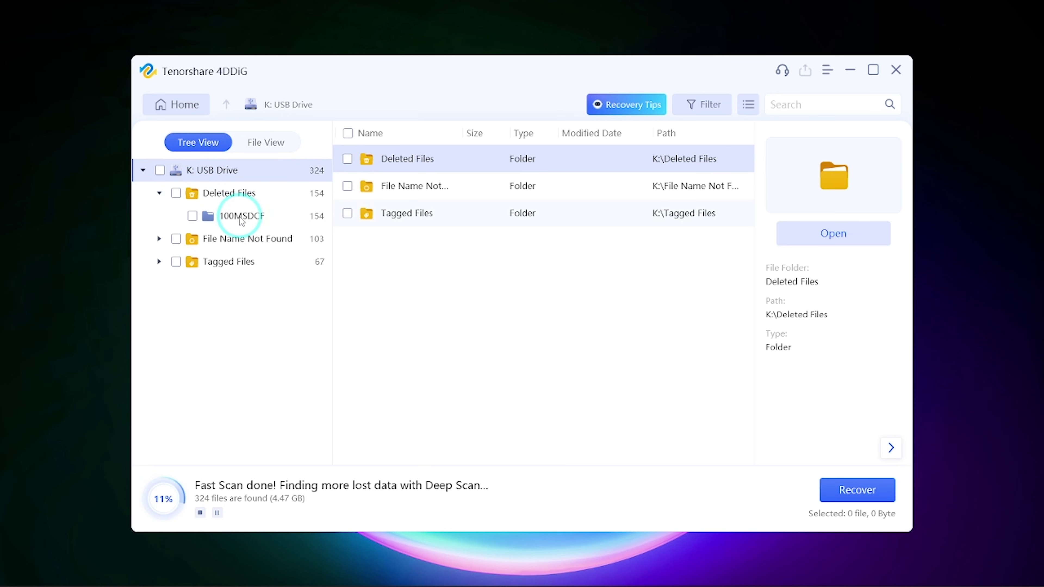
left_click(247, 216)
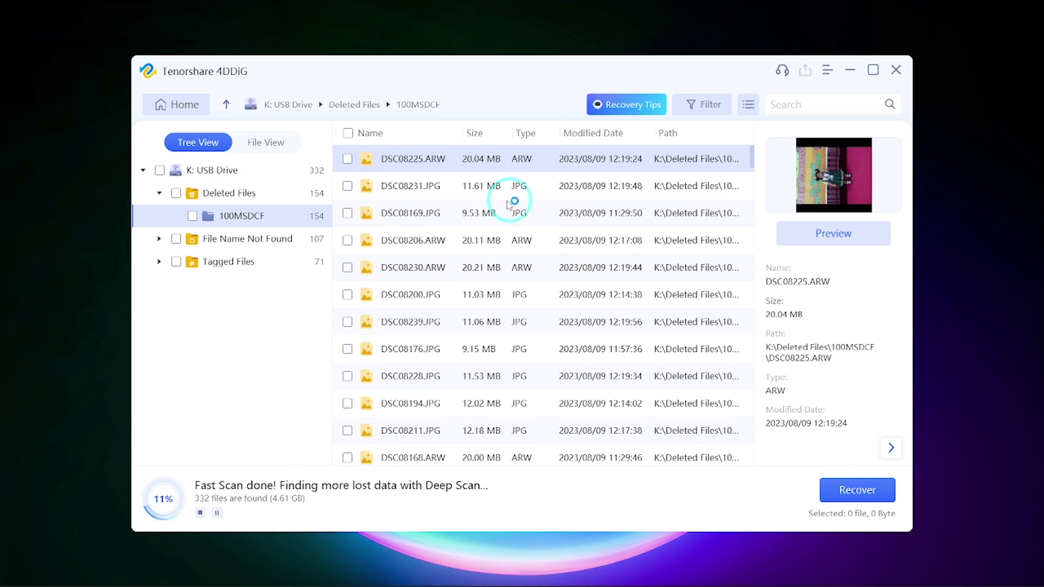
left_click(453, 188)
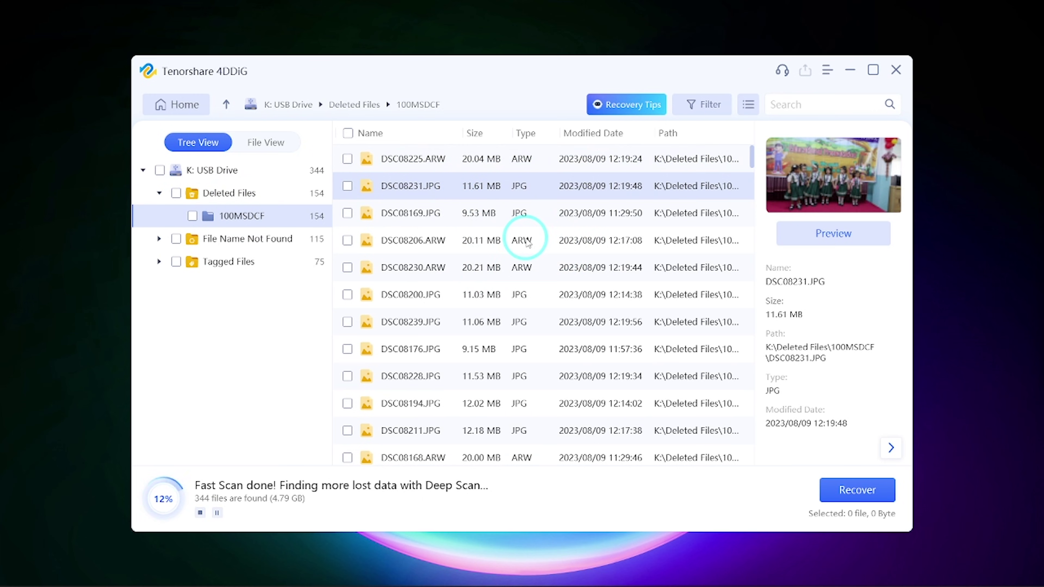
left_click(429, 213)
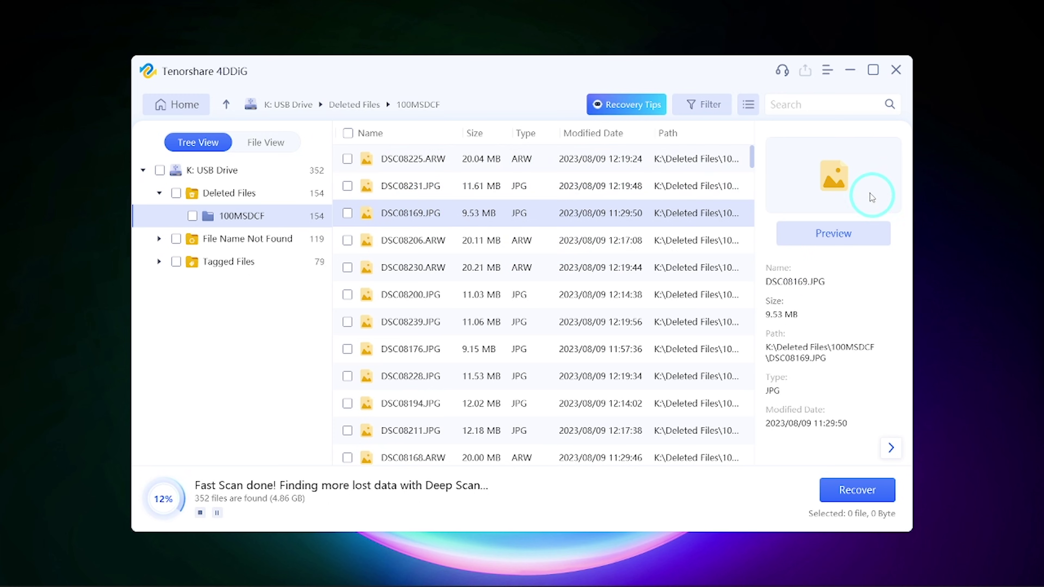
Step: Preview the deleted photo DSC08231.JPG in the large preview window and close it
left_click(454, 195)
left_click(827, 243)
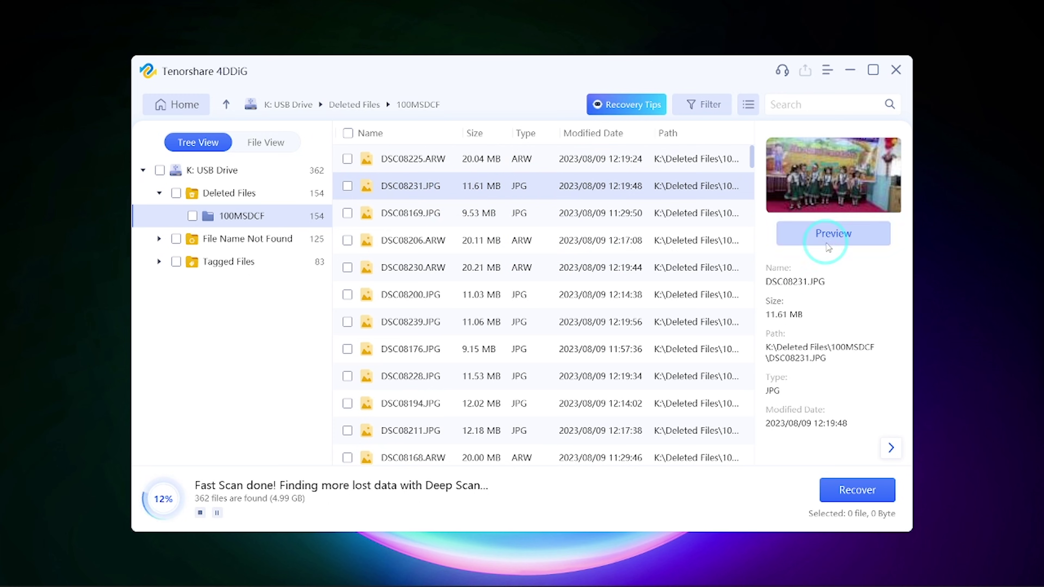
left_click(832, 240)
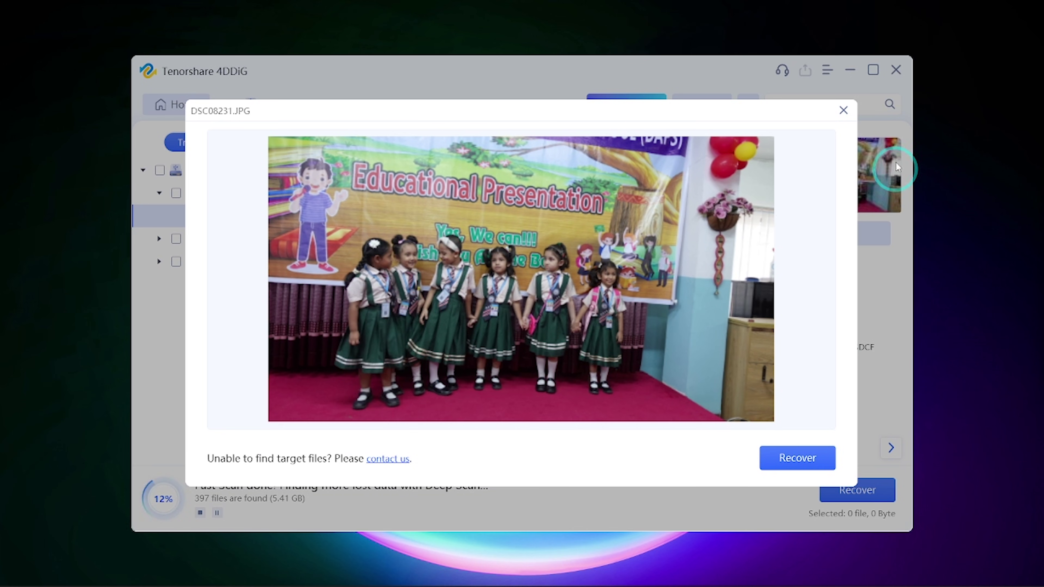
left_click(844, 110)
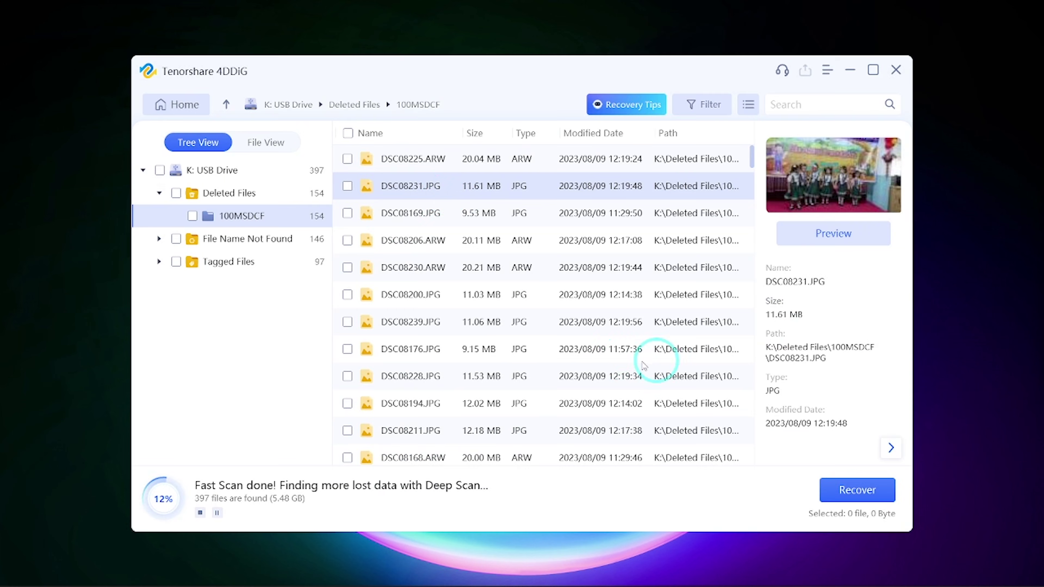
Step: Mark the deleted files DSC08231.JPG, DSC08169.JPG and DSC08206.ARW in the 100MSDCF folder for recovery
left_click(348, 187)
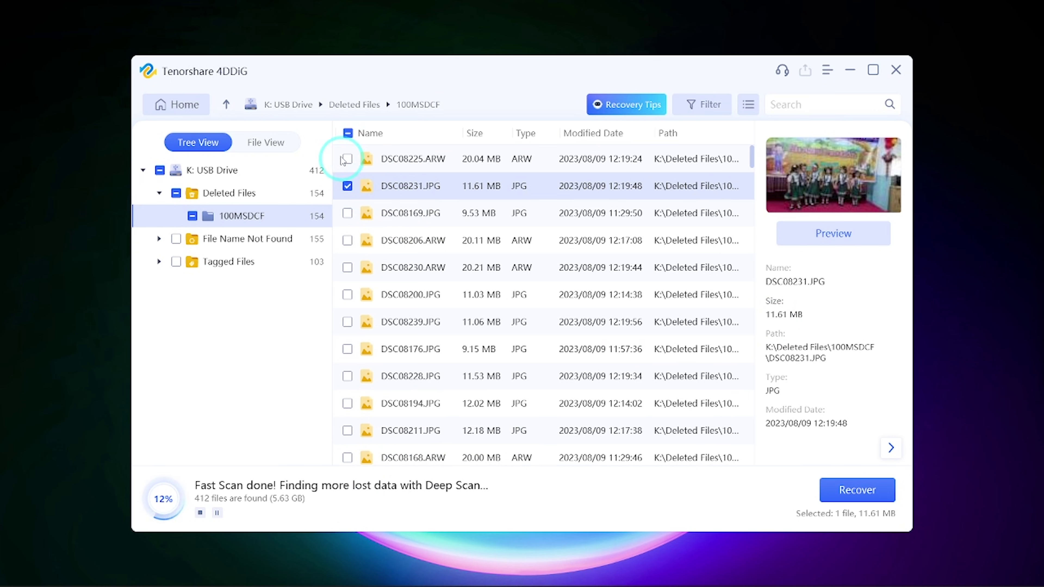
left_click(349, 215)
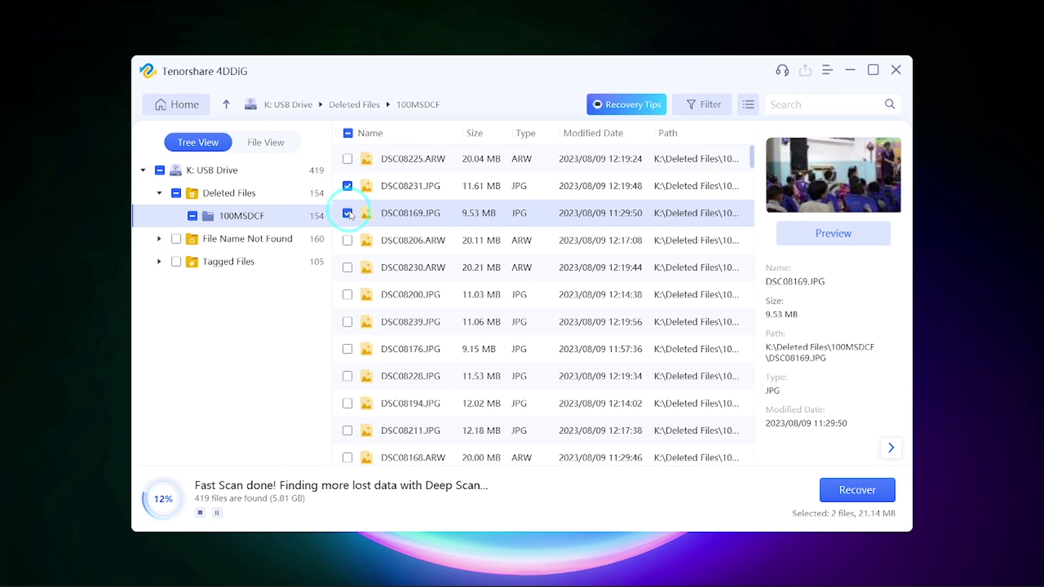
left_click(347, 240)
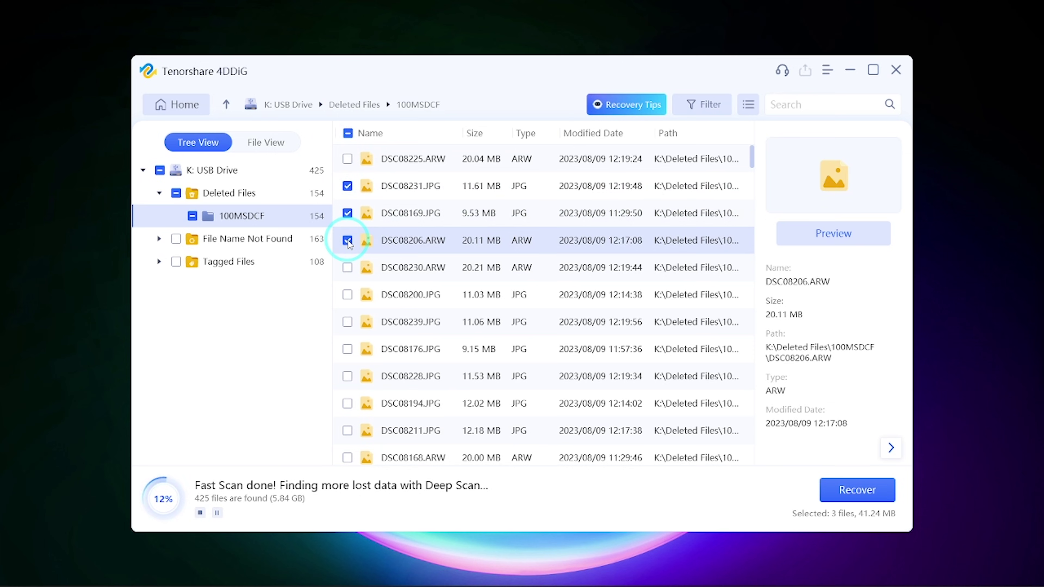
Step: Recover the marked files into a new Desktop folder named recovered, using Recover Only without repairing corrupted files
left_click(858, 491)
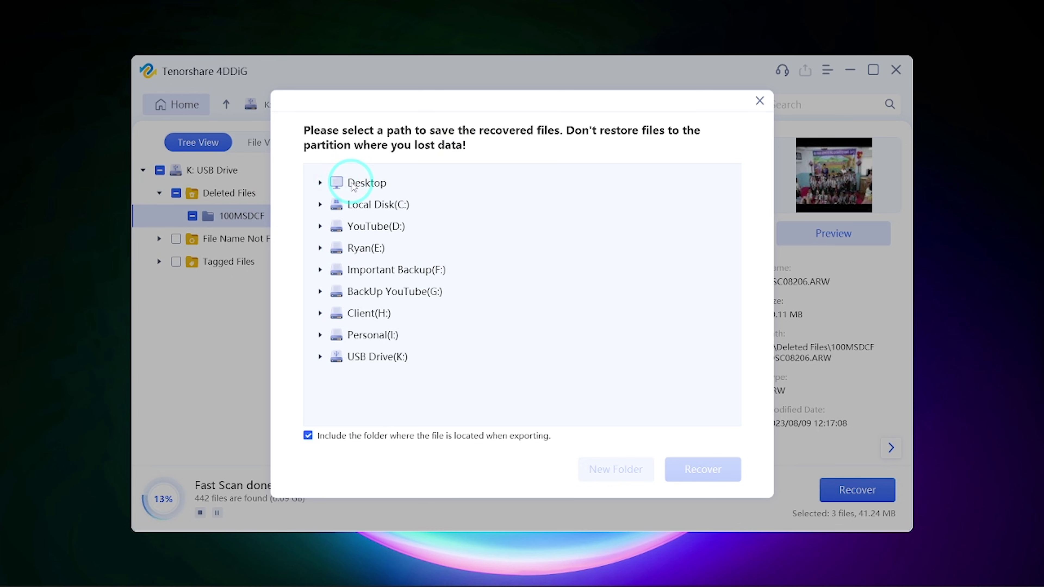
left_click(354, 187)
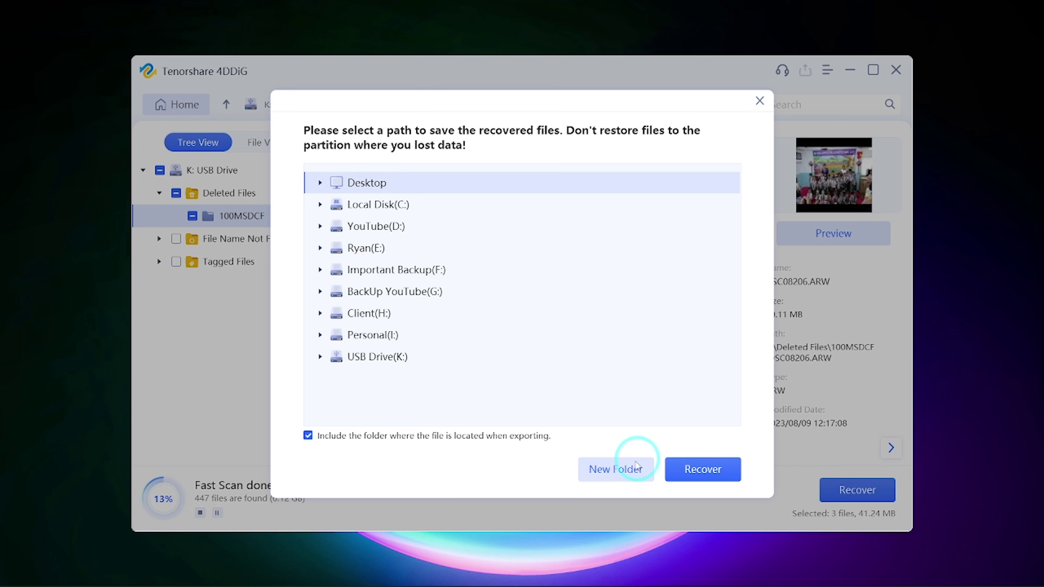
left_click(632, 467)
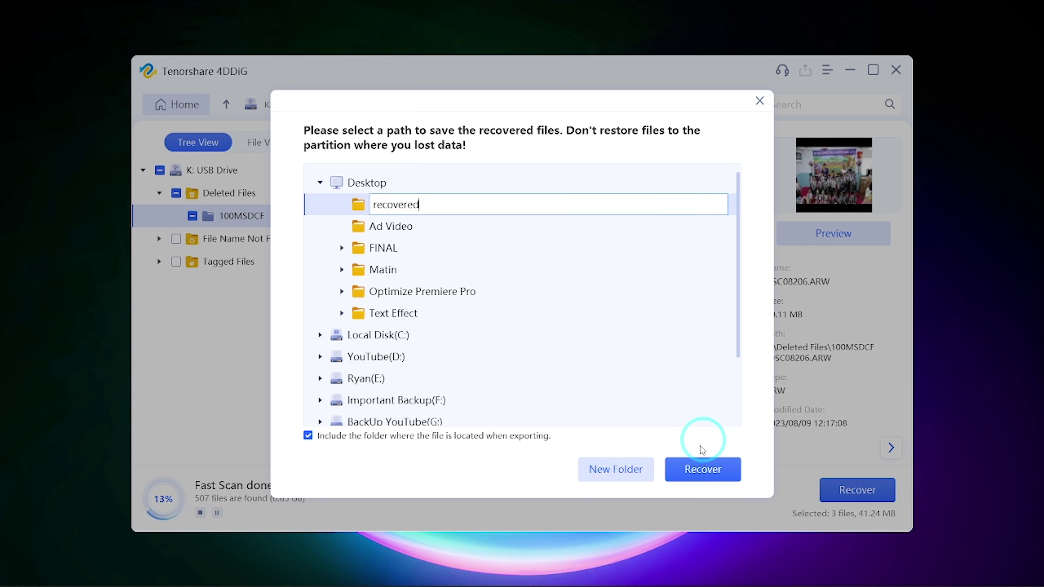
left_click(359, 214)
left_click(703, 469)
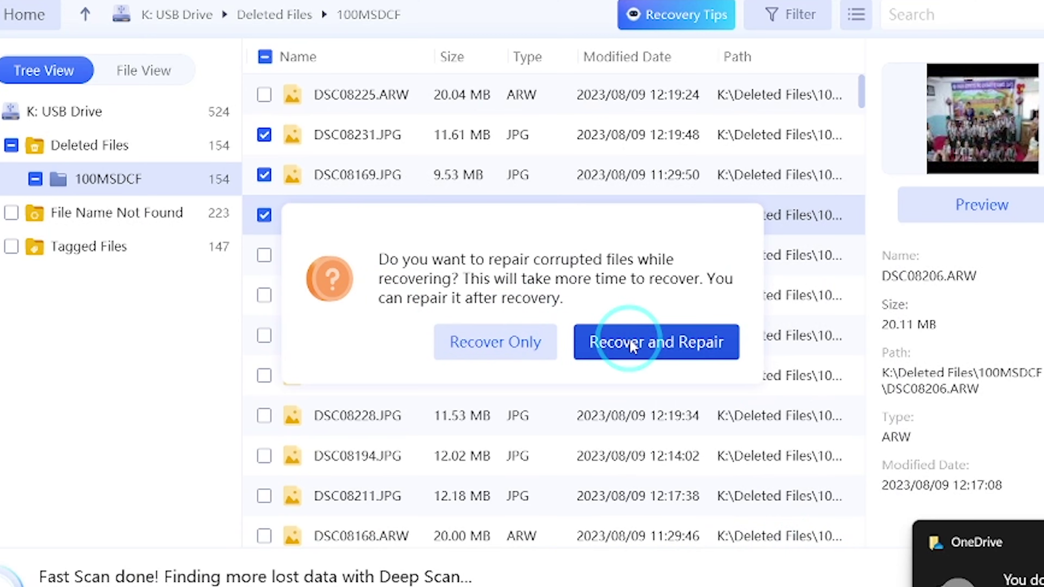
left_click(523, 343)
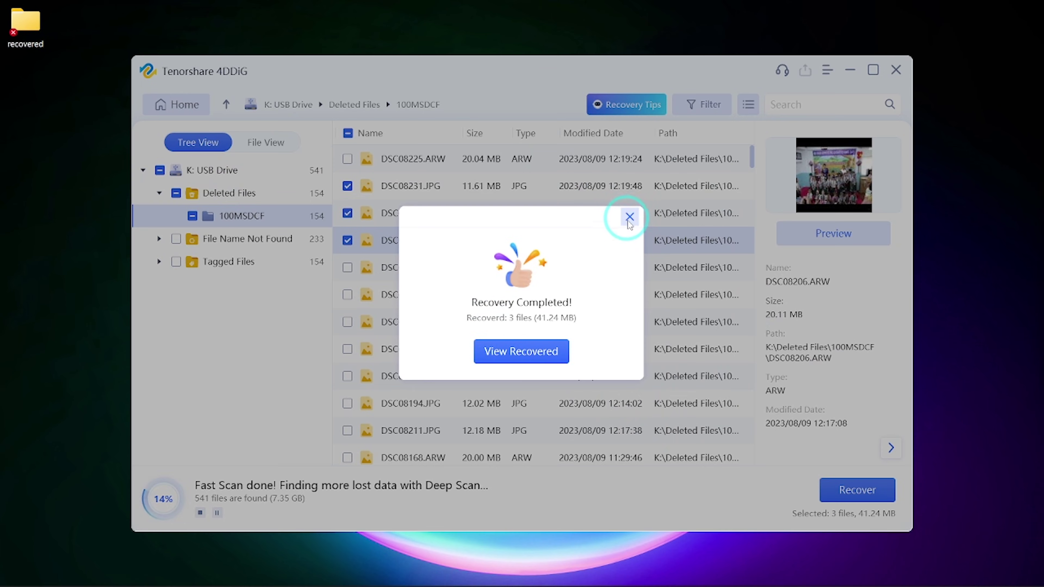
Step: View the recovered files in File Explorer by opening the K, Deleted Files and 100MSDCF folders
left_click(540, 360)
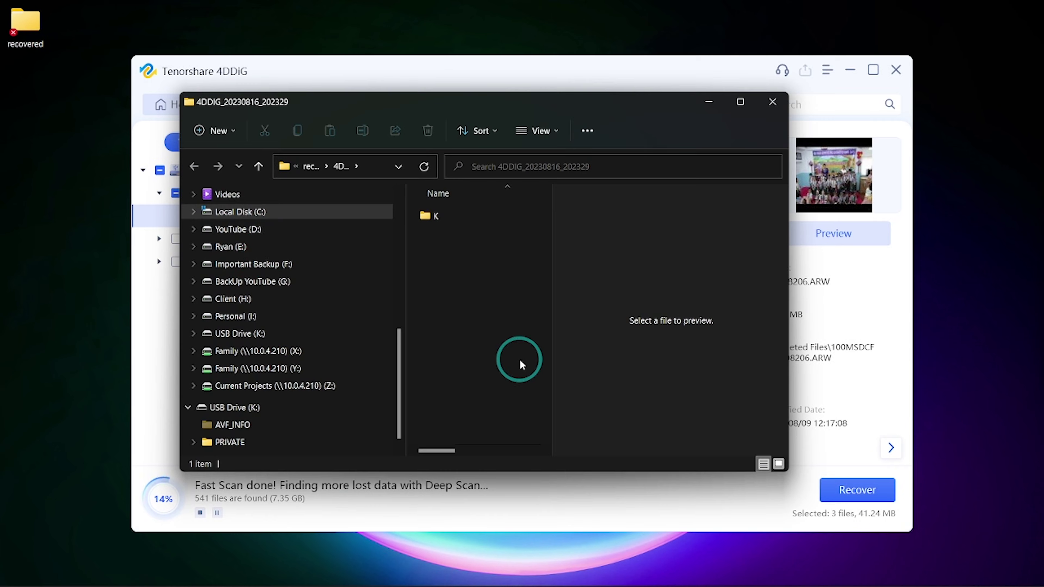
left_click(441, 218)
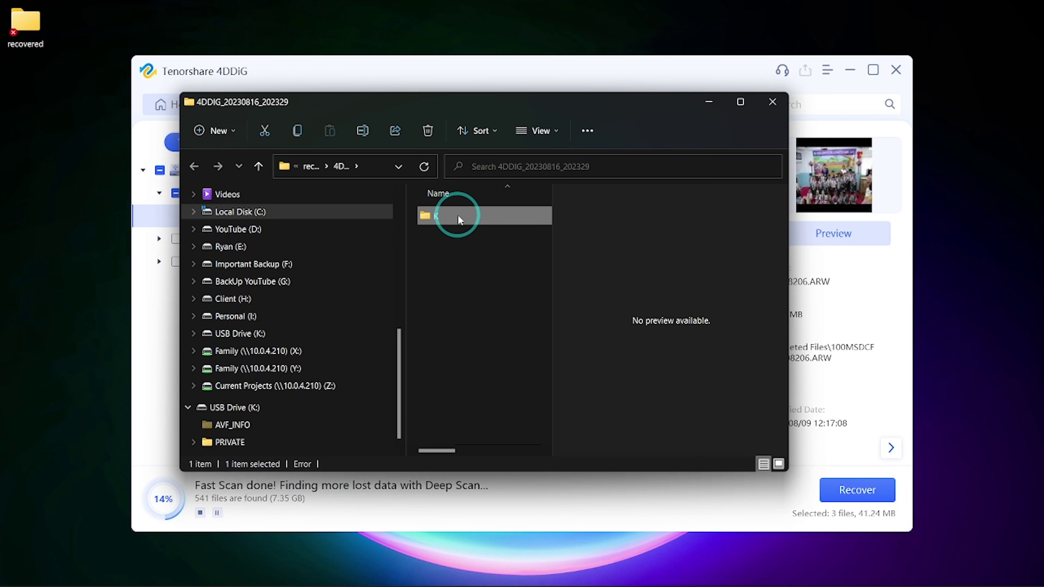
double_click(457, 214)
double_click(497, 222)
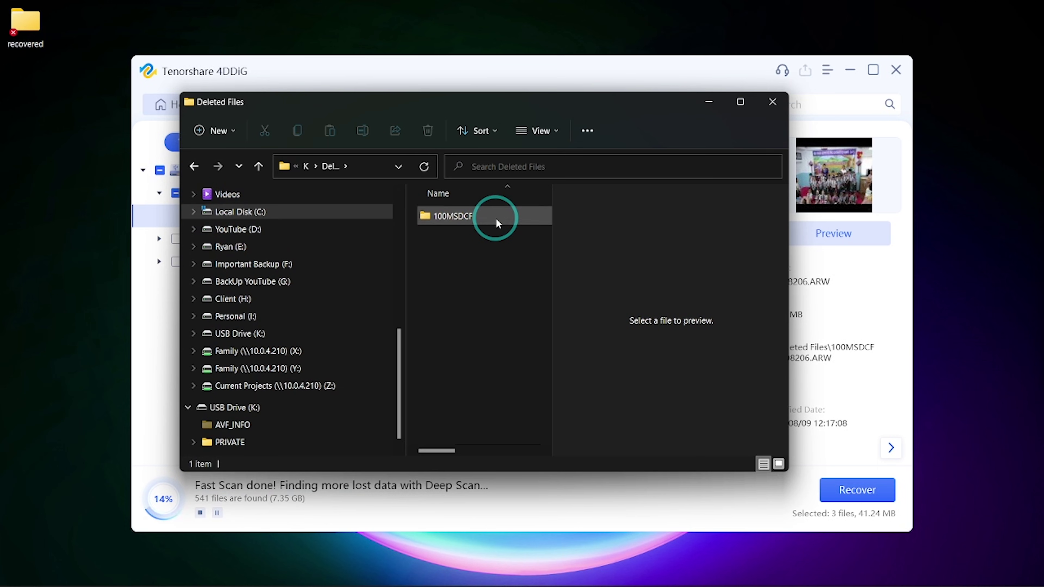
double_click(496, 218)
Step: Check the recovered photos DSC08169 and DSC08231 in the image viewer, closing each one and the 100MSDCF folder window
left_click(456, 238)
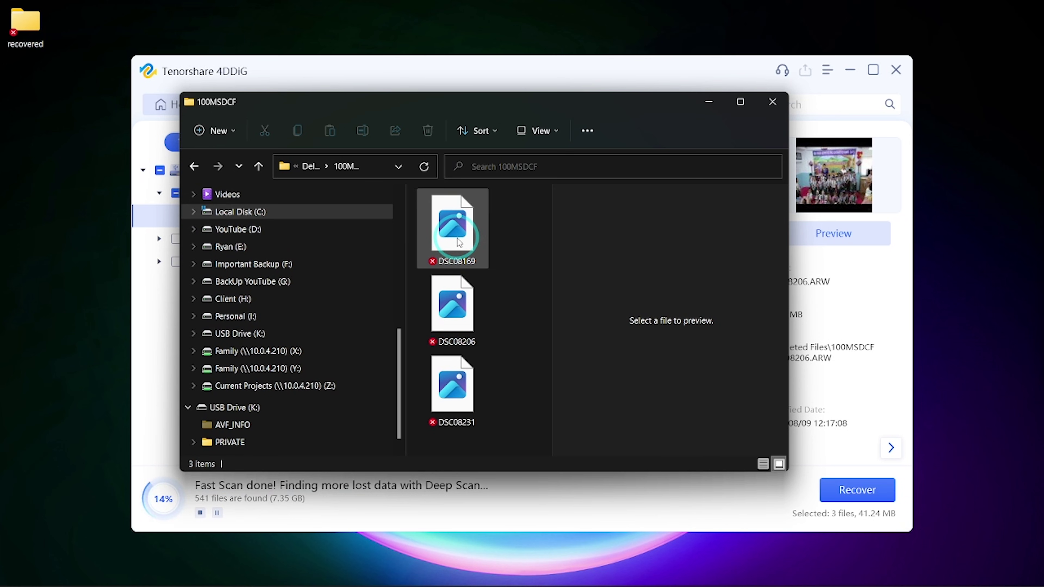
double_click(460, 223)
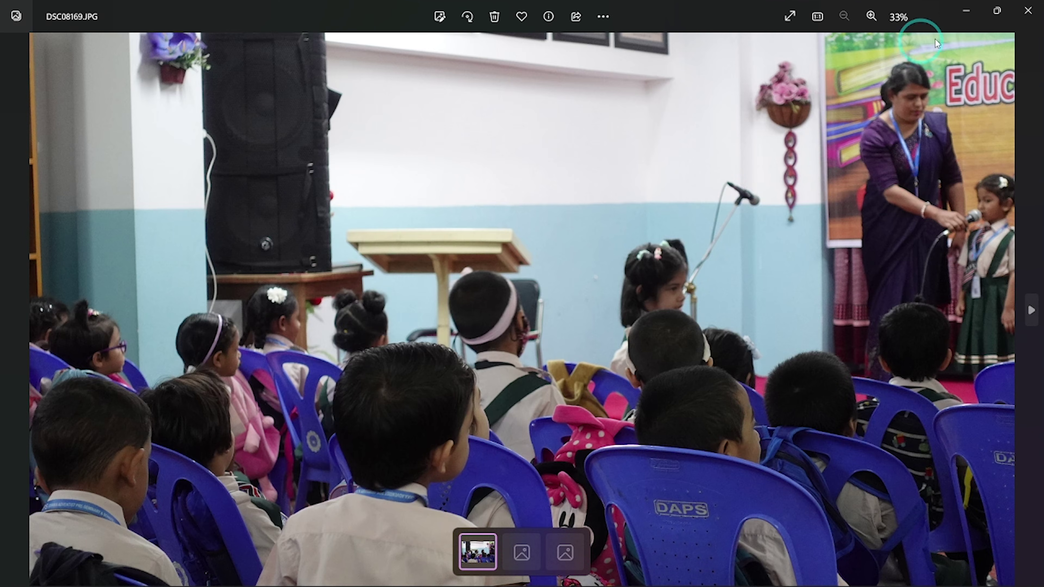
left_click(1029, 12)
left_click(454, 383)
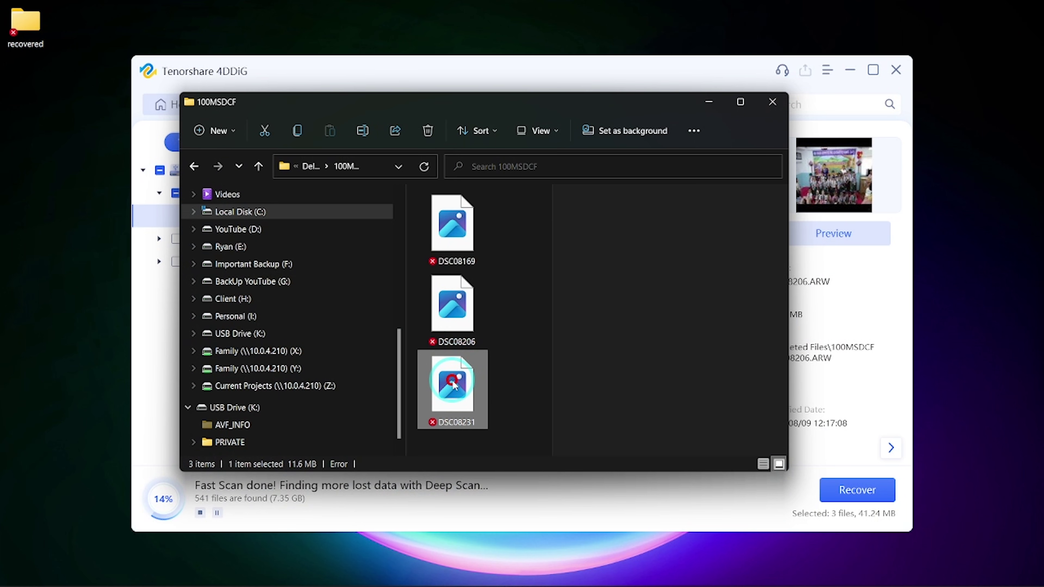
double_click(452, 381)
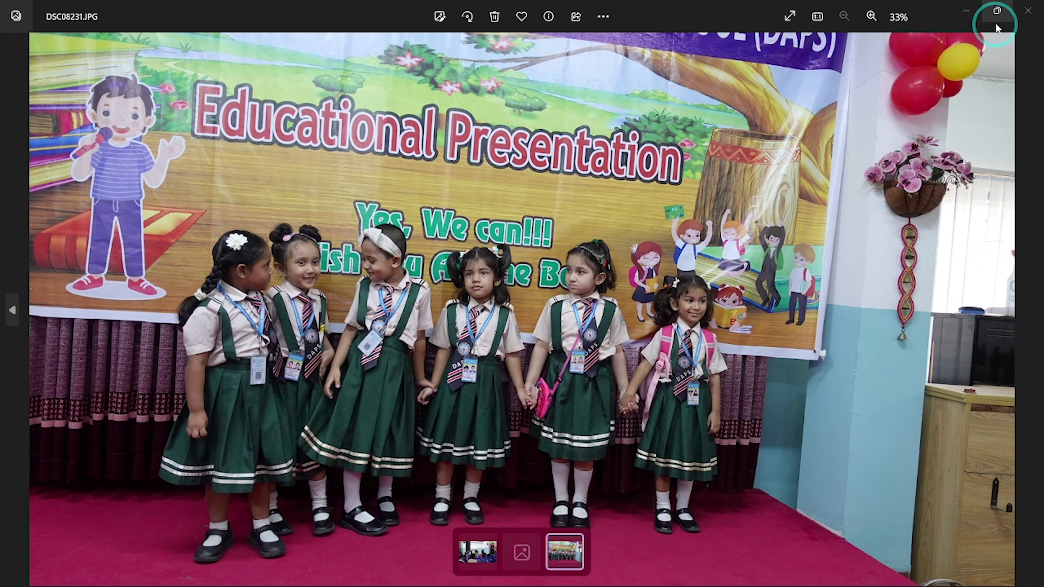
left_click(1027, 11)
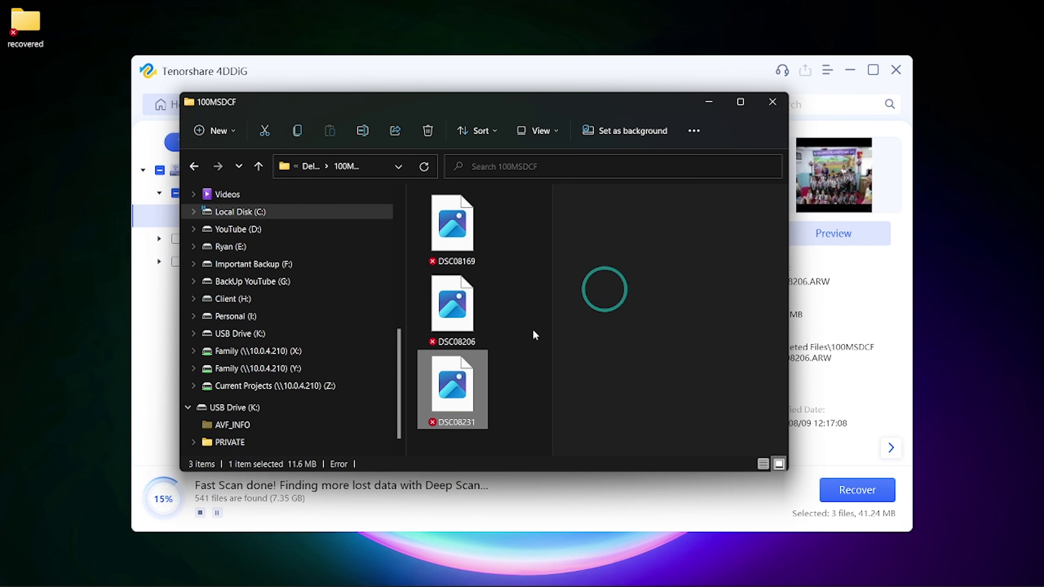
left_click(772, 102)
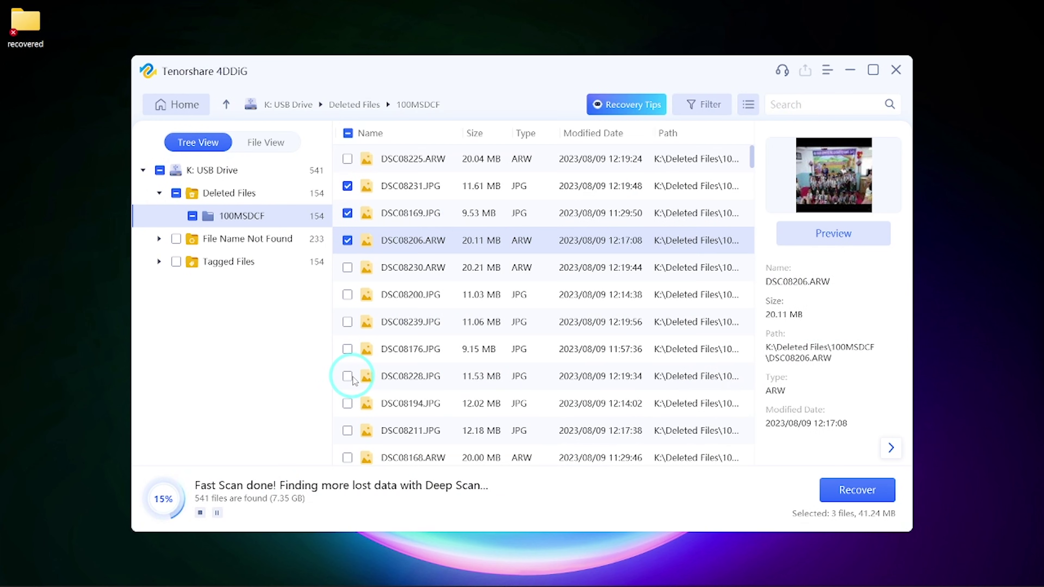